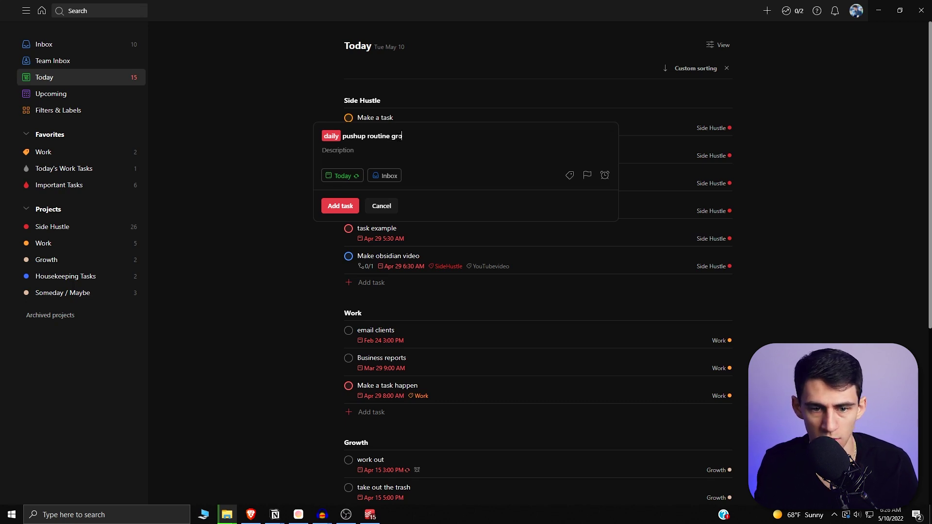
Create the daily 'pushup routine' task due today, assigning it to Growth with #grow.
{"action": "type", "text": "#growt"}
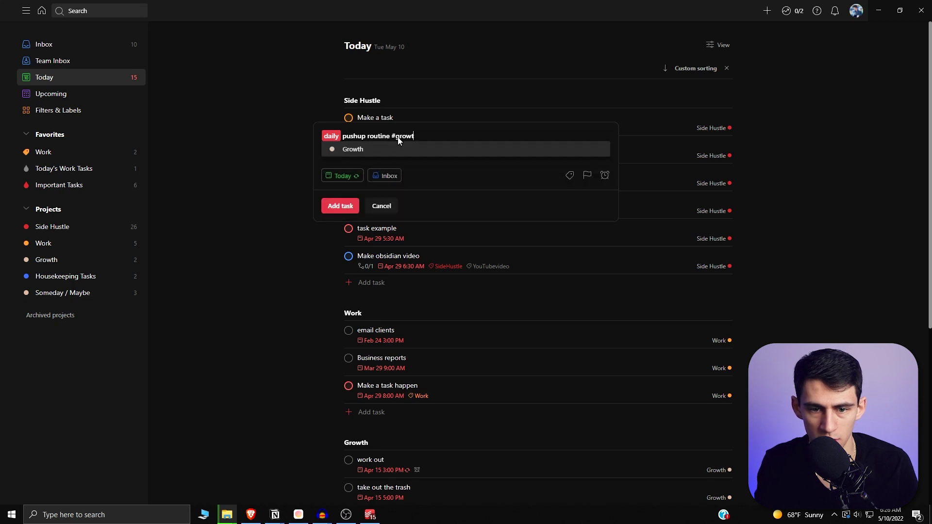
{"action": "key", "text": "Return"}
{"action": "key", "text": "Return"}
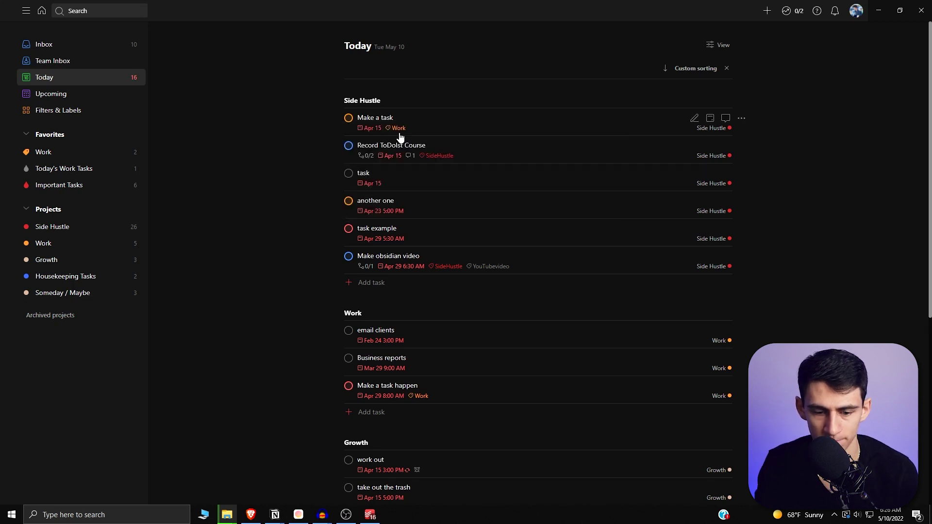
{"action": "scroll", "coordinate": [423, 218], "scroll_direction": "down", "scroll_amount": 4}
Open pushup routine, start a sub-task, and type 'Workout Routine' over the task title.
{"action": "left_click", "coordinate": [400, 331]}
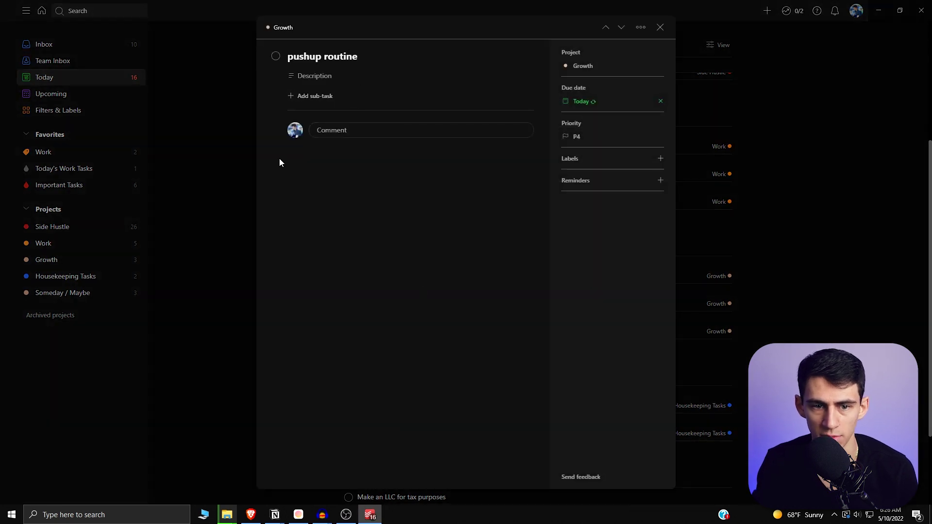
{"action": "left_click", "coordinate": [317, 97]}
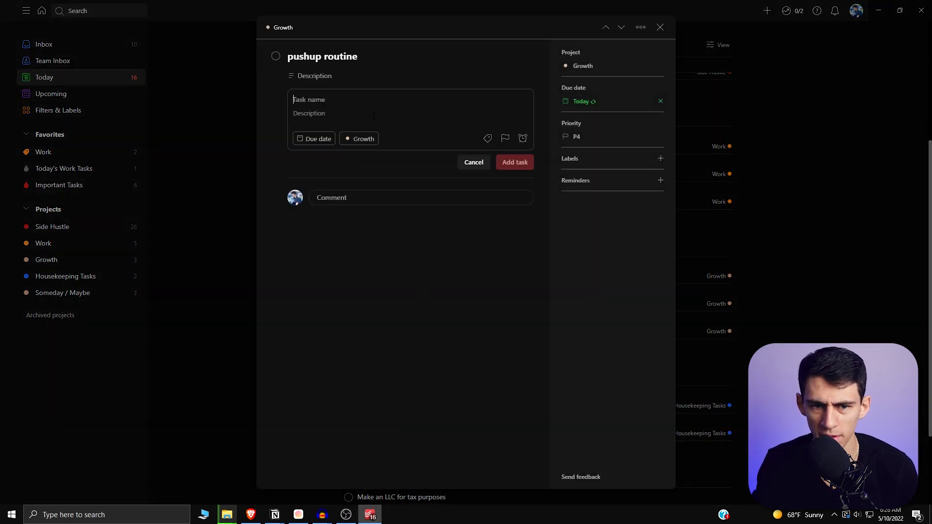
{"action": "left_click", "coordinate": [365, 62]}
{"action": "key", "text": "ctrl+a"}
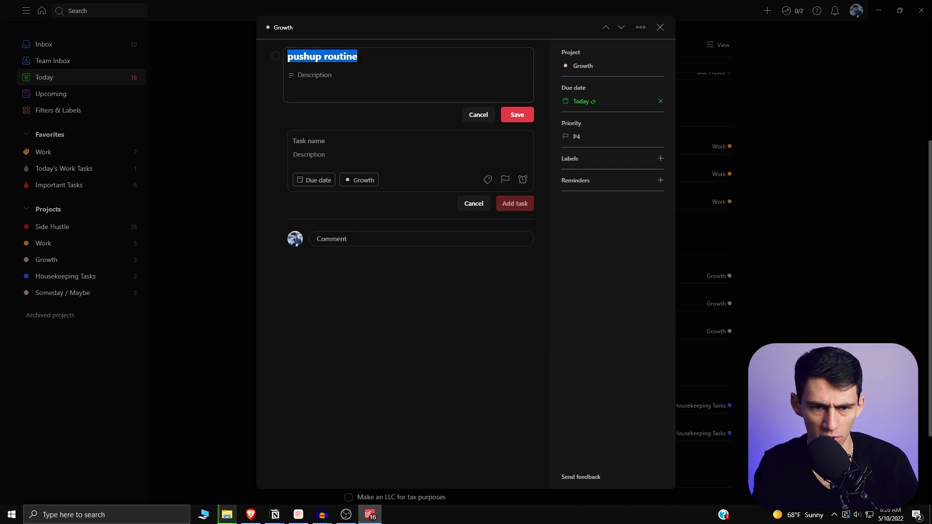
{"action": "type", "text": "Workout Routine"}
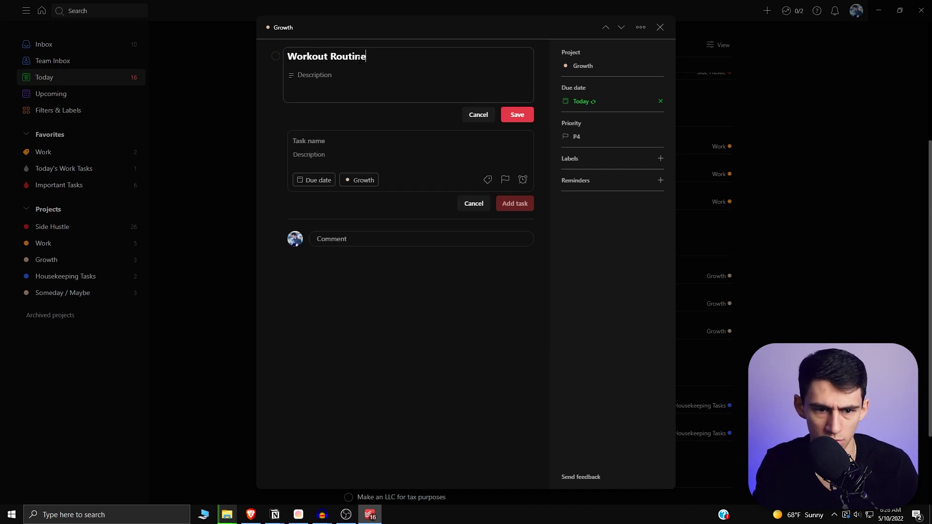
Add sub-tasks Pushups and Core, then close the task, discarding the title change.
{"action": "left_click", "coordinate": [337, 144]}
{"action": "type", "text": "Pushups"}
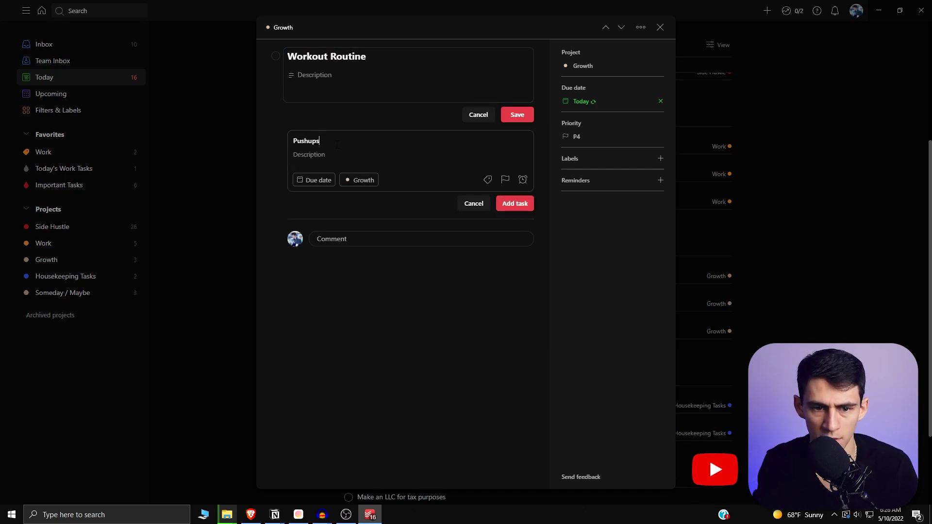
{"action": "key", "text": "Return"}
{"action": "type", "text": "Core"}
{"action": "key", "text": "Return"}
{"action": "left_click", "coordinate": [247, 95]}
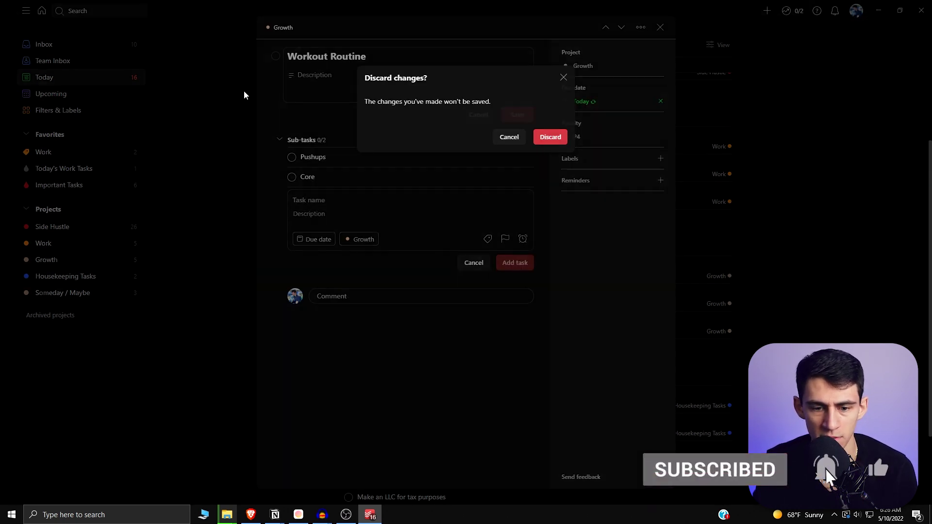
{"action": "left_click", "coordinate": [550, 137]}
Complete the Pushups and Core sub-tasks, then today's pushup routine occurrence.
{"action": "scroll", "coordinate": [520, 191], "scroll_direction": "down", "scroll_amount": 1}
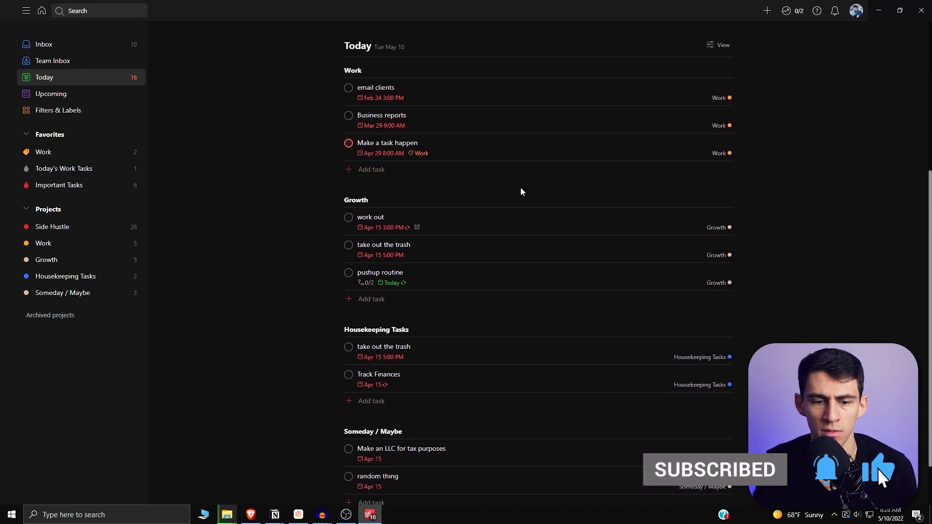
{"action": "left_click", "coordinate": [389, 272]}
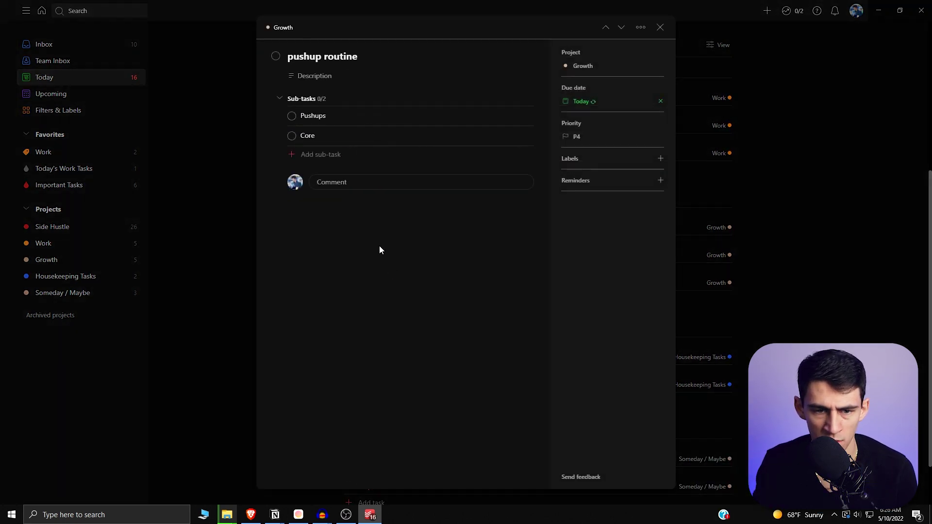
{"action": "left_click", "coordinate": [291, 116]}
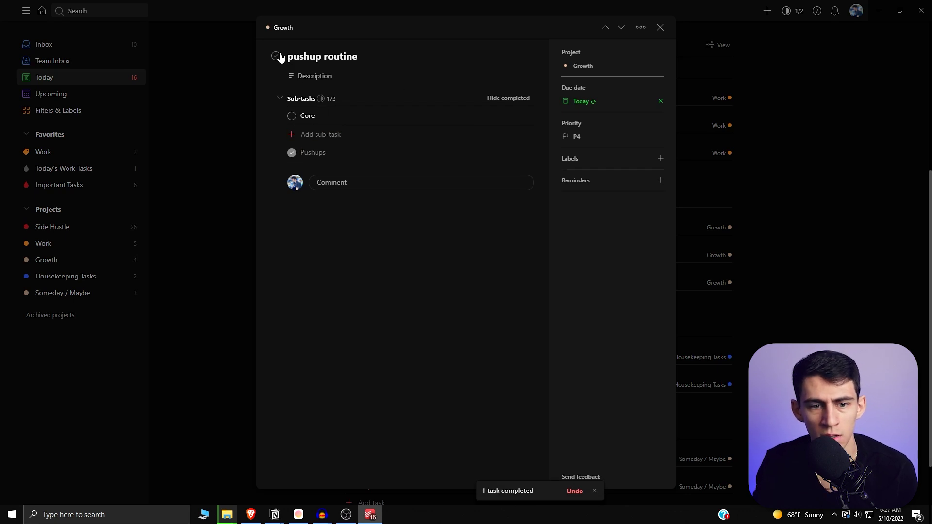
{"action": "left_click", "coordinate": [292, 116]}
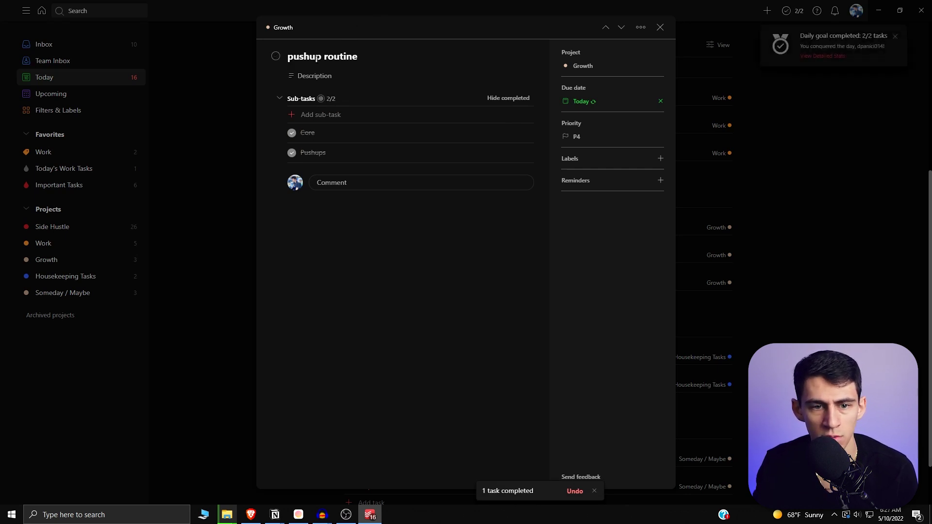
{"action": "left_click", "coordinate": [277, 57]}
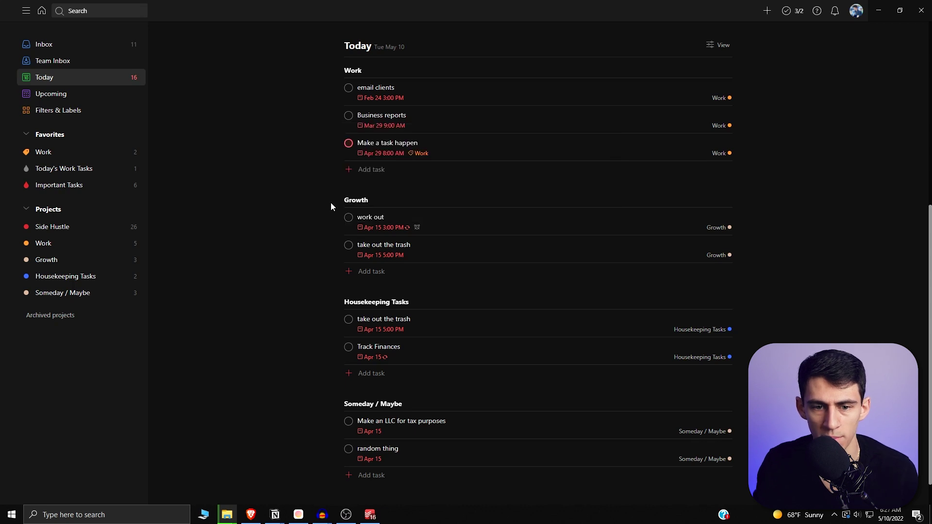
Open the Record Video Session task details.
{"action": "left_click", "coordinate": [377, 206]}
Move Record Video Session to the Side Hustle project with #sid and save.
{"action": "type", "text": "#sid"}
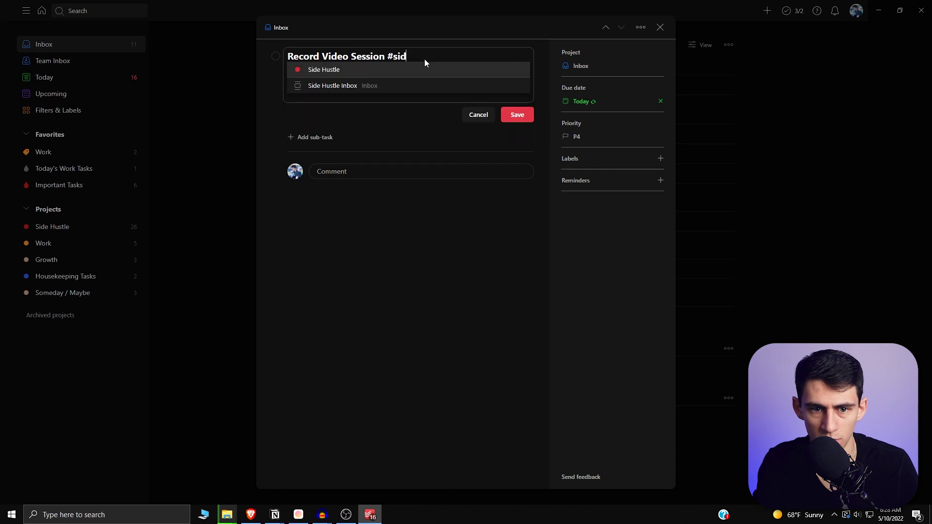
{"action": "key", "text": "Return"}
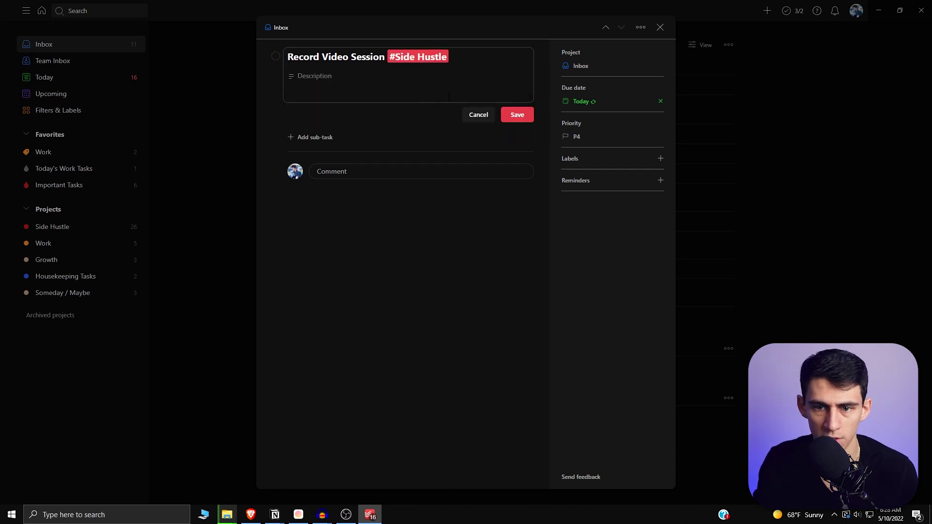
{"action": "left_click", "coordinate": [518, 115]}
From the Today view, reopen Record Video Session and begin a new sub-task.
{"action": "left_click", "coordinate": [131, 101]}
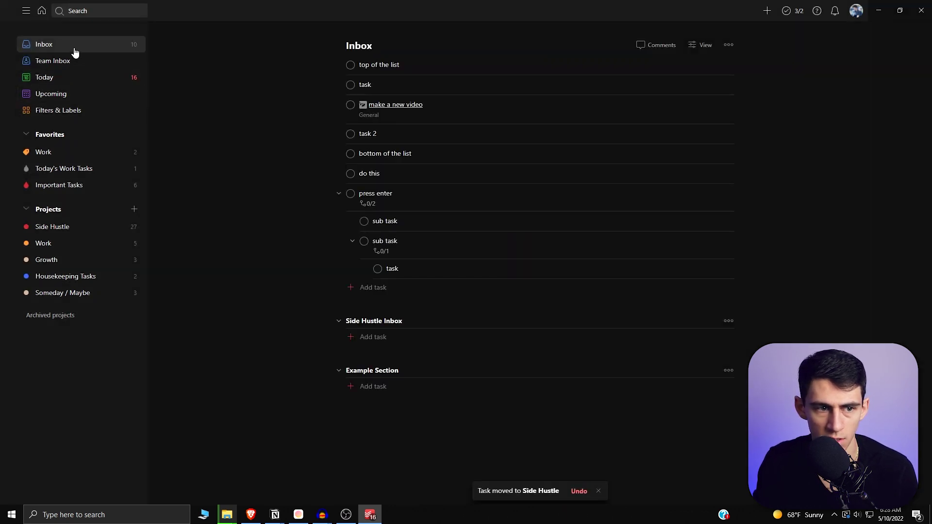
{"action": "left_click", "coordinate": [52, 78]}
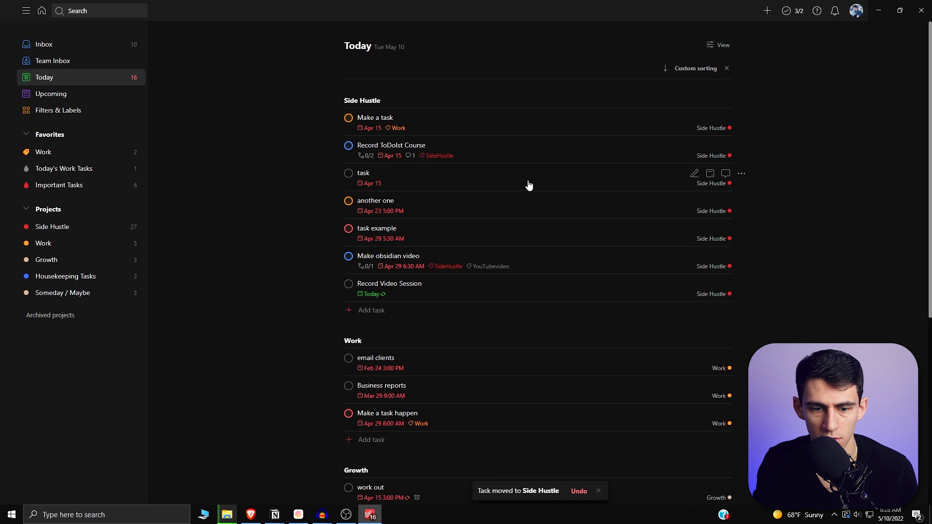
{"action": "left_click", "coordinate": [460, 291]}
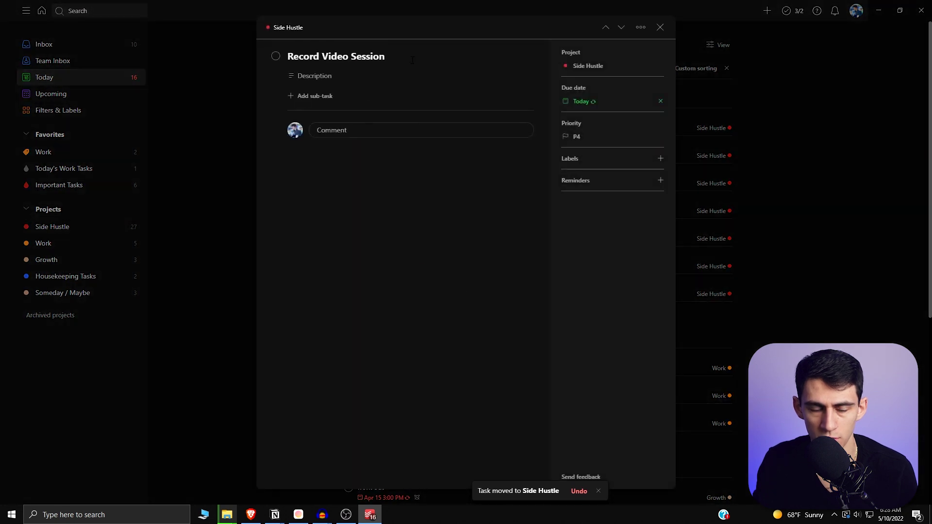
{"action": "left_click", "coordinate": [316, 95]}
Add sub-tasks 'Set up camera' and 'Set up lights', then check the parent's weekly recurrence.
{"action": "type", "text": "Set"}
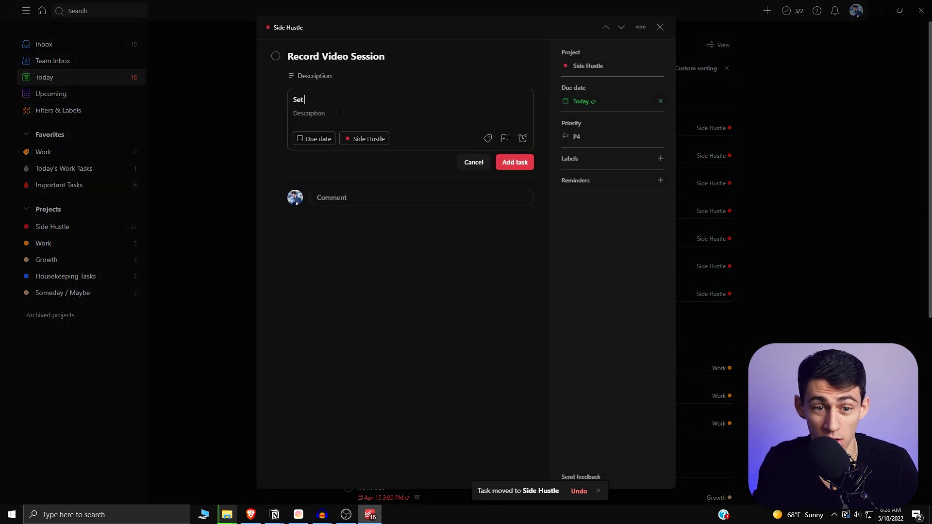
{"action": "type", "text": " up camera"}
{"action": "key", "text": "Return"}
{"action": "type", "text": "Set up lights"}
{"action": "key", "text": "Return"}
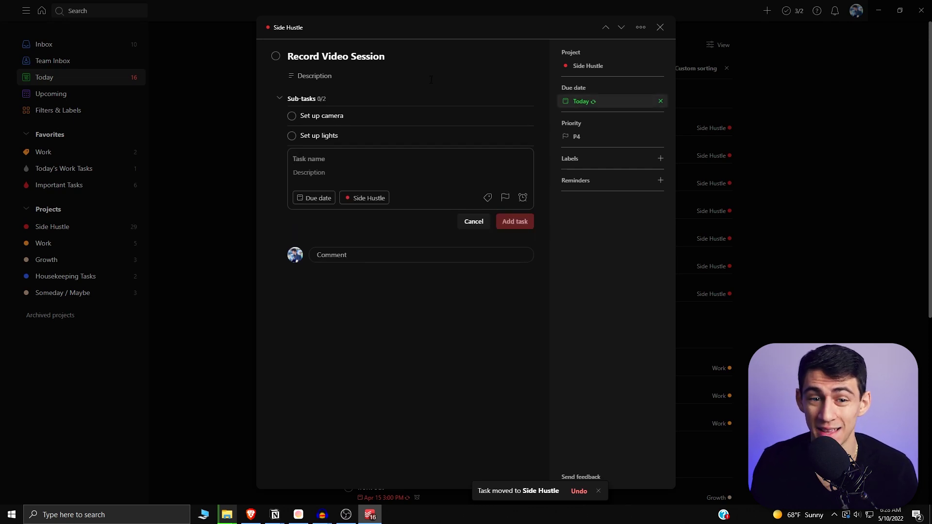
{"action": "left_click", "coordinate": [414, 56]}
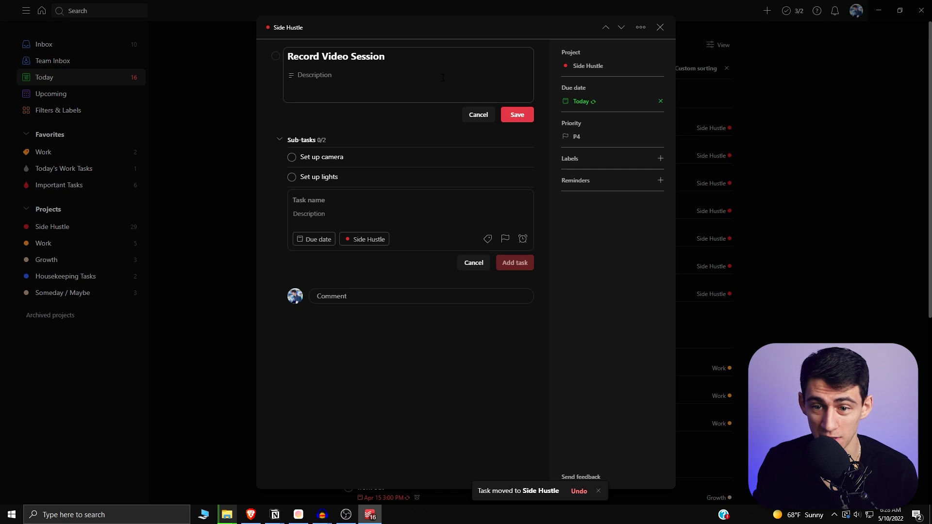
{"action": "left_click", "coordinate": [589, 102]}
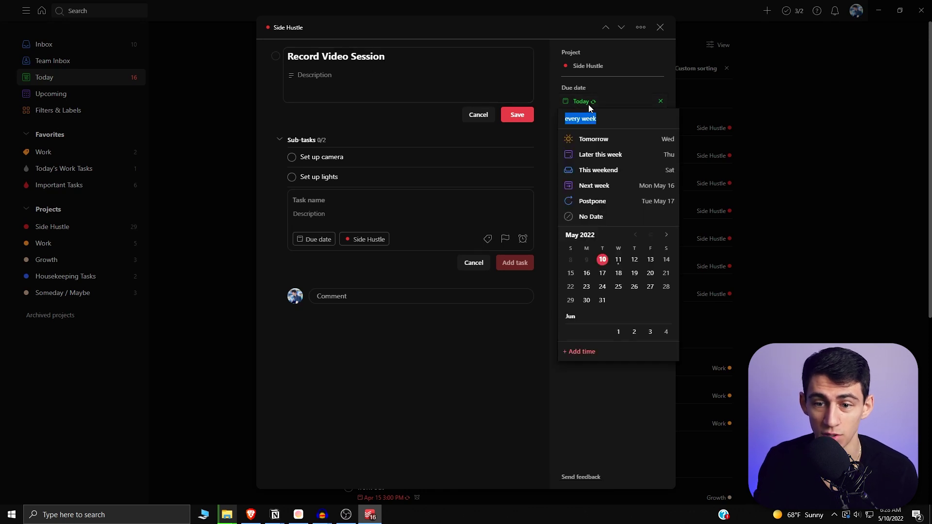
{"action": "left_click", "coordinate": [363, 157]}
Make Set up camera repeat 'every week' and complete its current occurrence.
{"action": "left_click", "coordinate": [347, 157]}
{"action": "left_click", "coordinate": [376, 76]}
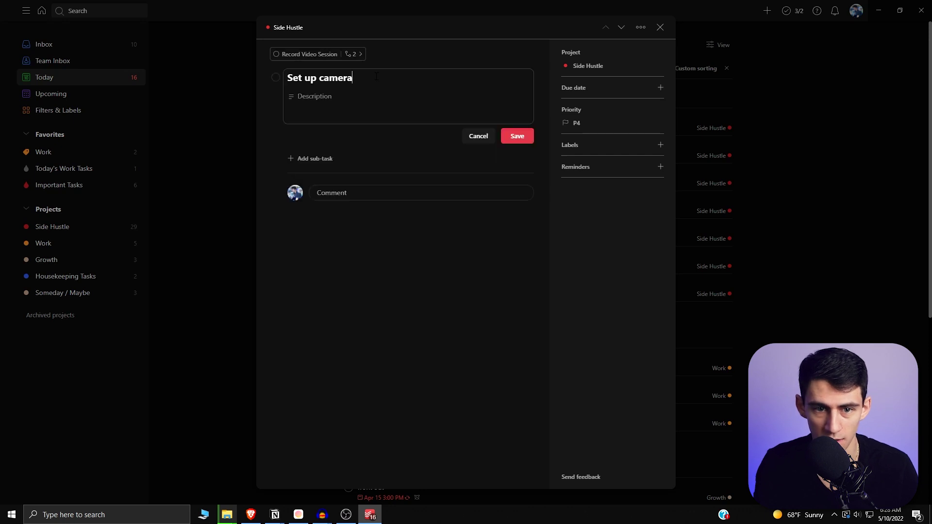
{"action": "type", "text": "every week"}
{"action": "key", "text": "Return"}
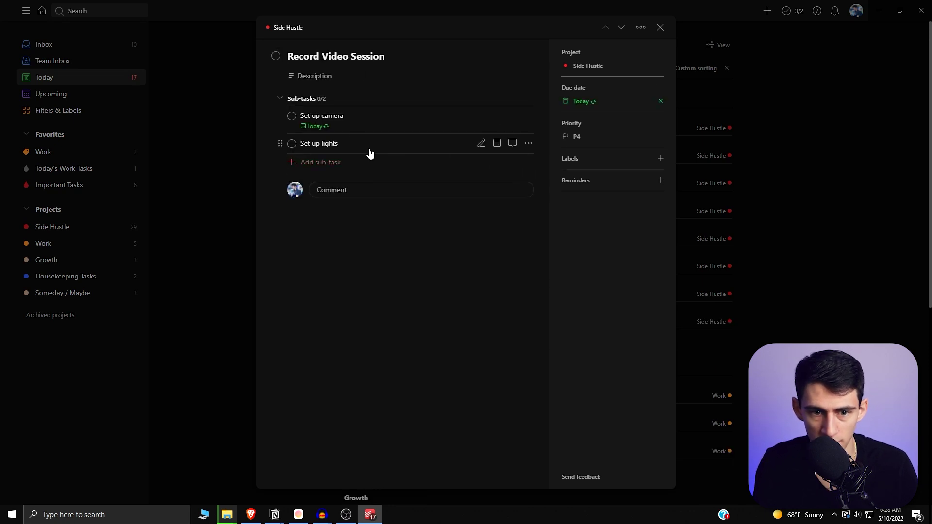
{"action": "left_click", "coordinate": [348, 139]}
{"action": "key", "text": "Escape"}
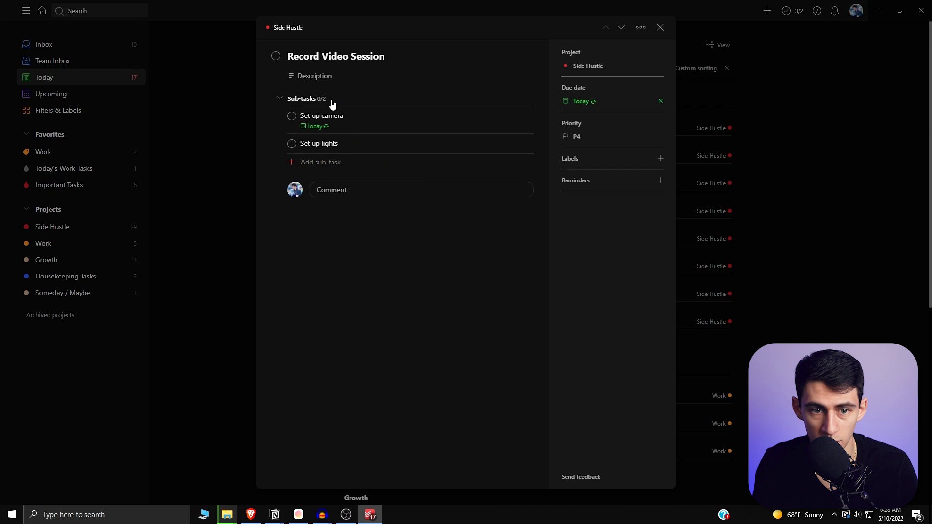
{"action": "left_click", "coordinate": [291, 115]}
Tick and untick Set up lights, then give it an 'every week' recurrence.
{"action": "left_click", "coordinate": [292, 144]}
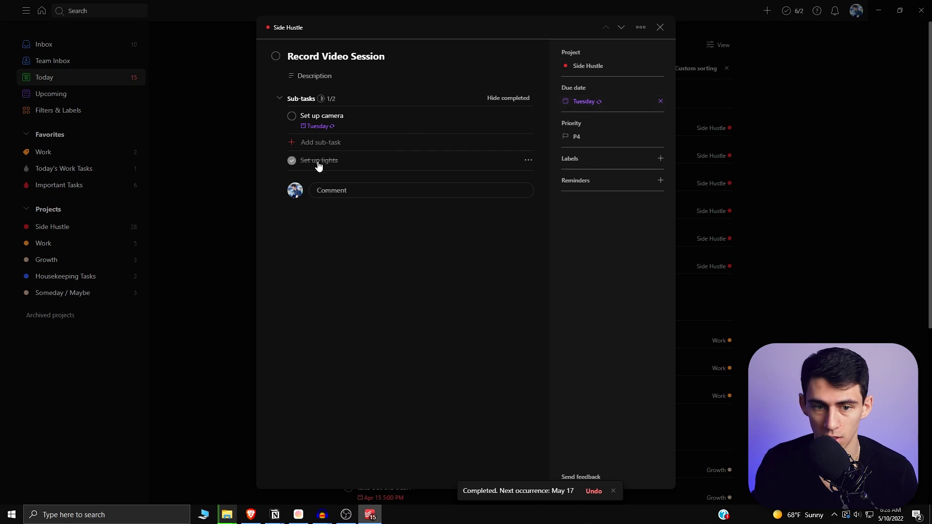
{"action": "left_click", "coordinate": [292, 160]}
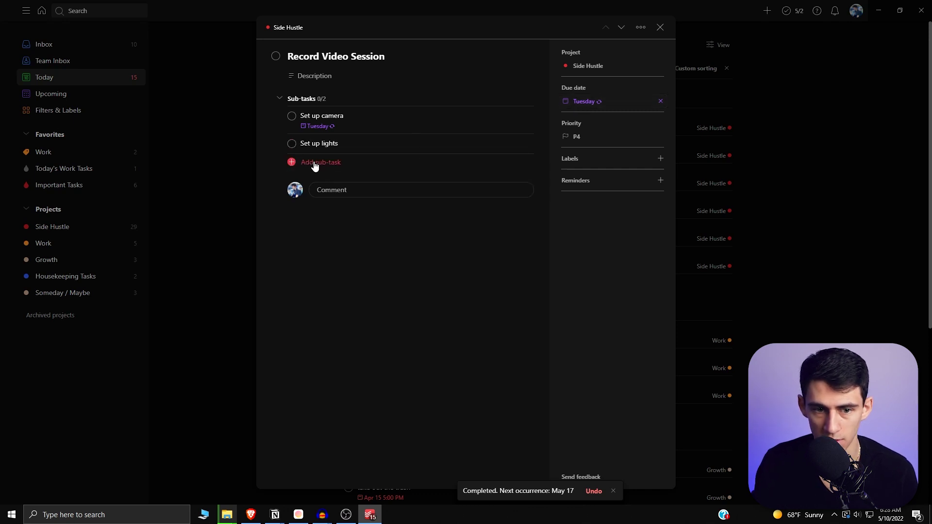
{"action": "left_click", "coordinate": [329, 142]}
{"action": "left_click", "coordinate": [389, 77]}
{"action": "type", "text": "every week"}
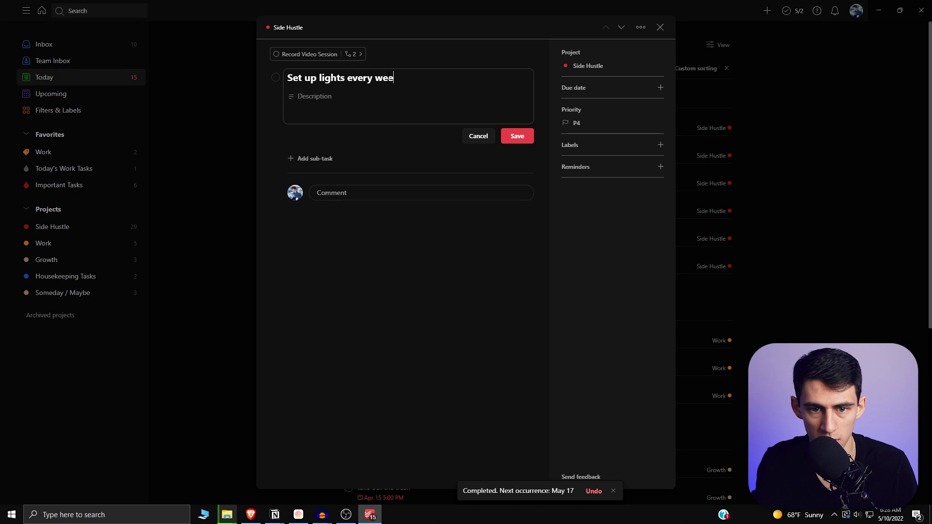
{"action": "key", "text": "Return"}
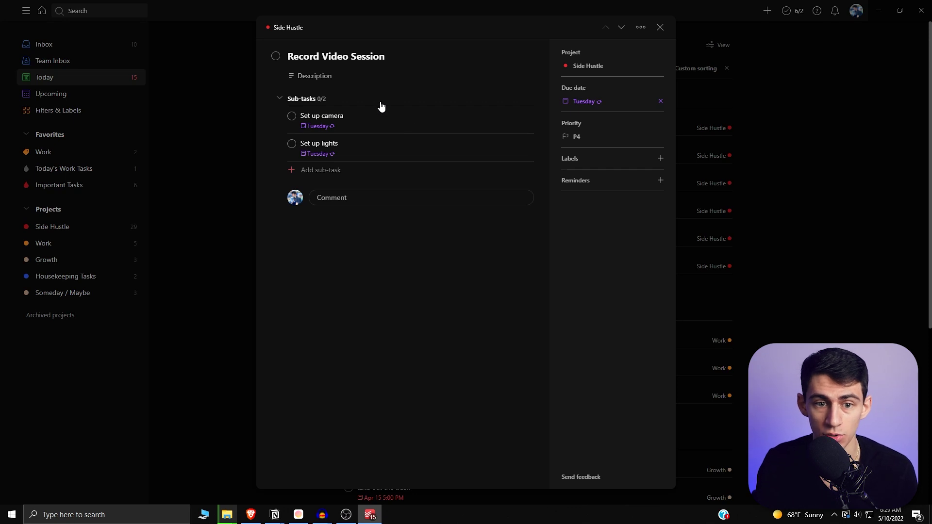
Change Record Video Session's recurrence to every Monday.
{"action": "left_click", "coordinate": [409, 55]}
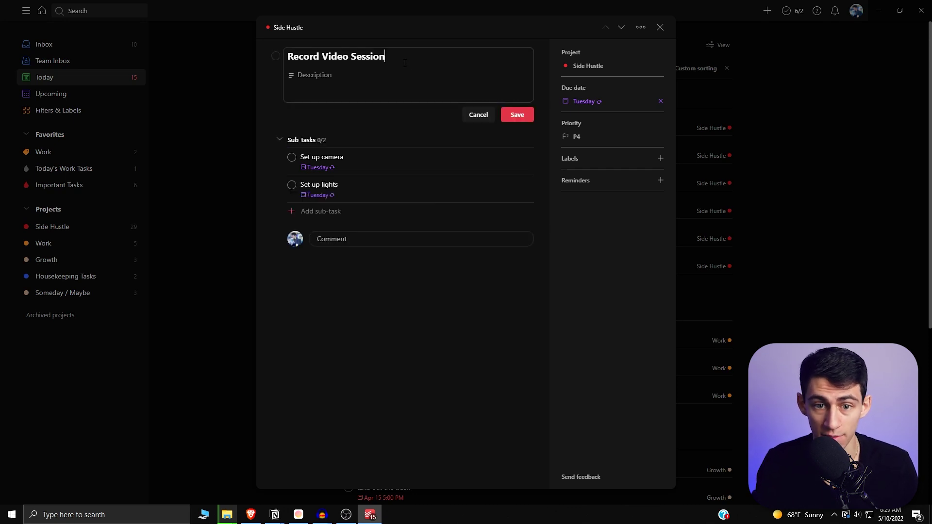
{"action": "type", "text": "every day"}
{"action": "key", "text": "BackSpace"}
{"action": "key", "text": "BackSpace"}
{"action": "key", "text": "BackSpace"}
{"action": "type", "text": "monday"}
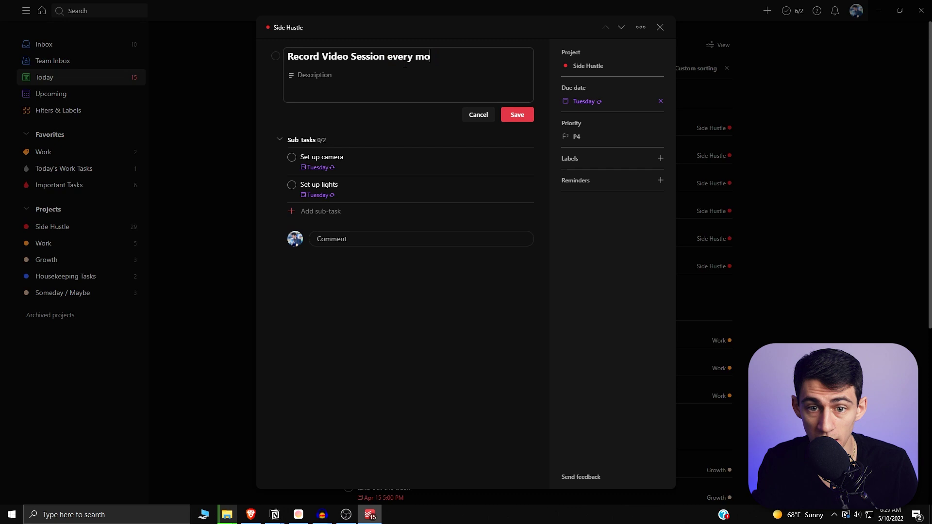
{"action": "key", "text": "Return"}
Make Set up camera repeat every Tuesday, then complete the current parent and sub-task occurrences.
{"action": "left_click", "coordinate": [361, 117]}
{"action": "left_click", "coordinate": [379, 73]}
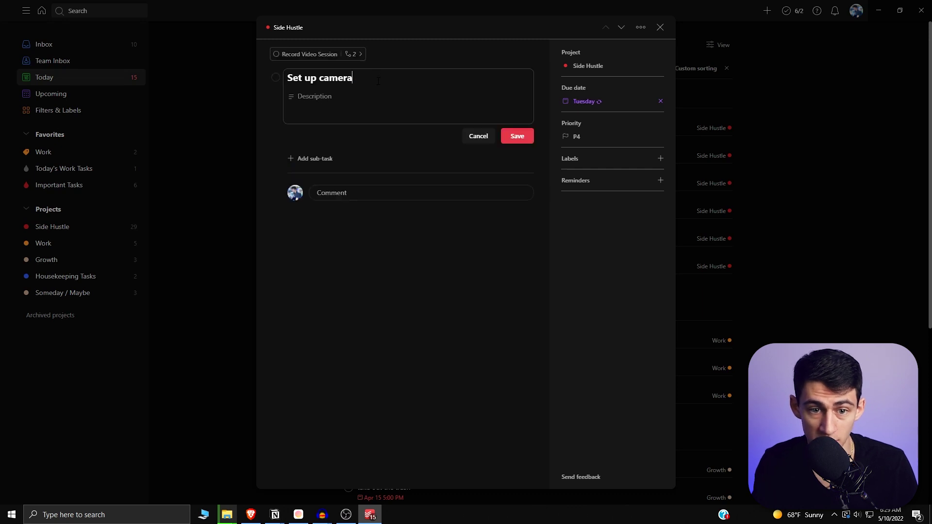
{"action": "type", "text": "every tuesday"}
{"action": "key", "text": "Return"}
{"action": "left_click", "coordinate": [309, 54]}
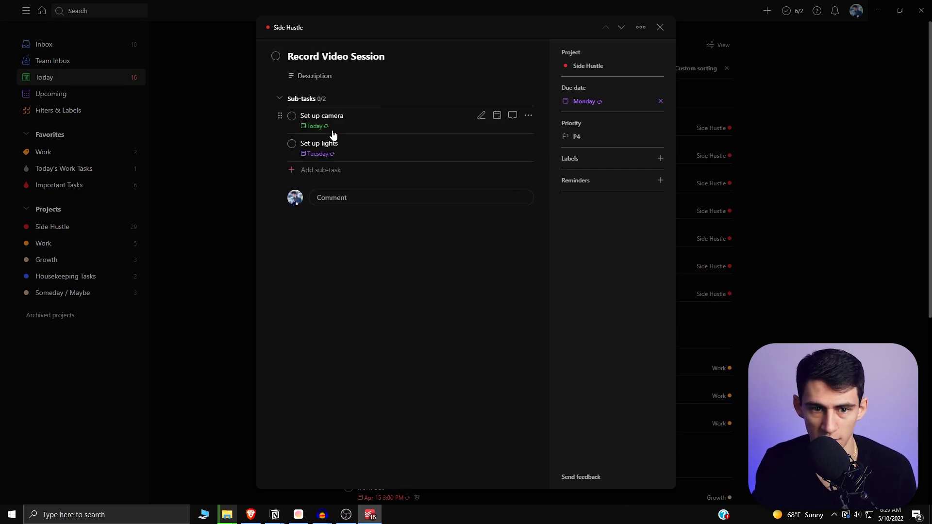
{"action": "left_click", "coordinate": [275, 57]}
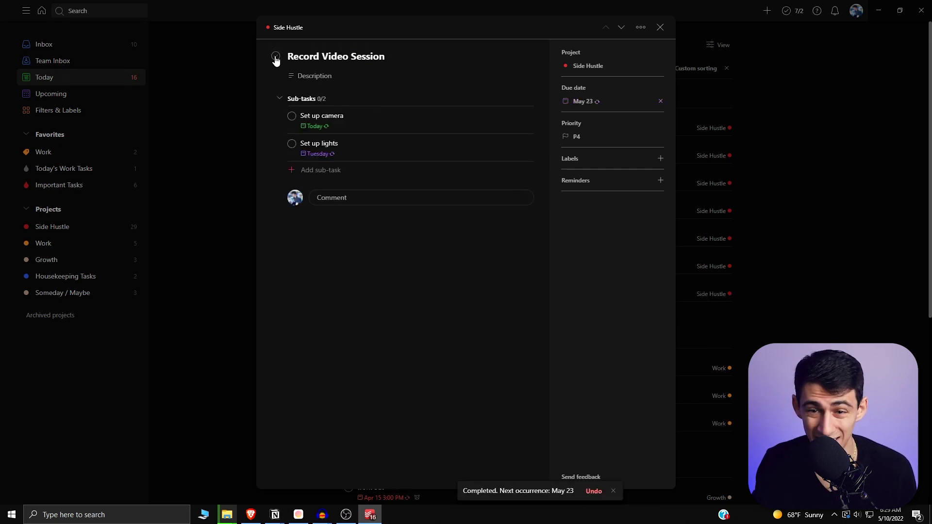
{"action": "left_click", "coordinate": [291, 116]}
{"action": "mouse_move", "coordinate": [333, 127]}
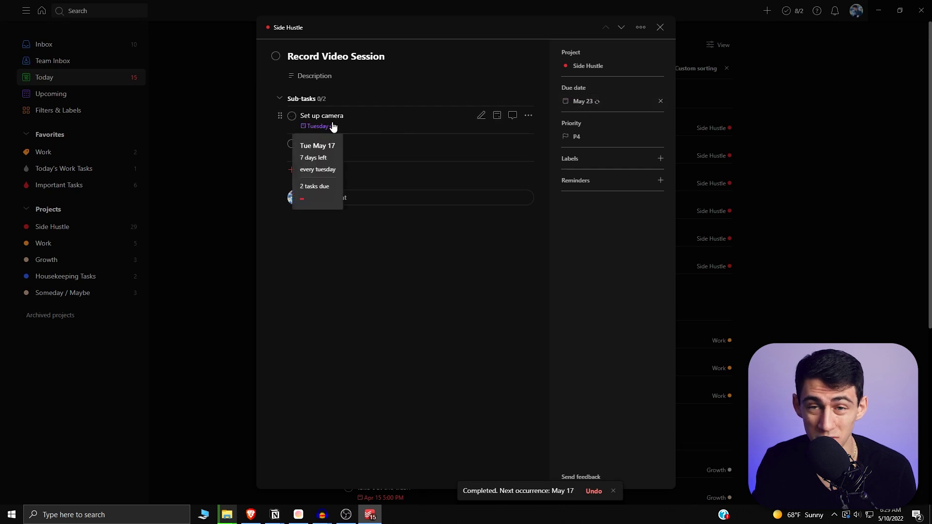